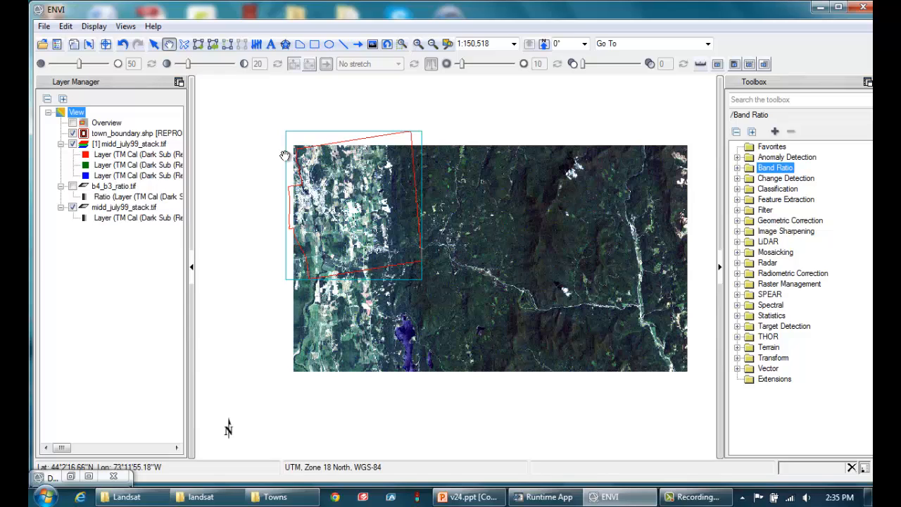
- Show the b4_b3_ratio.tif layer in place of the midd_july99_stack.tif colour composite around the town boundary
{"action": "left_click", "coordinate": [64, 186]}
{"action": "left_click", "coordinate": [72, 187]}
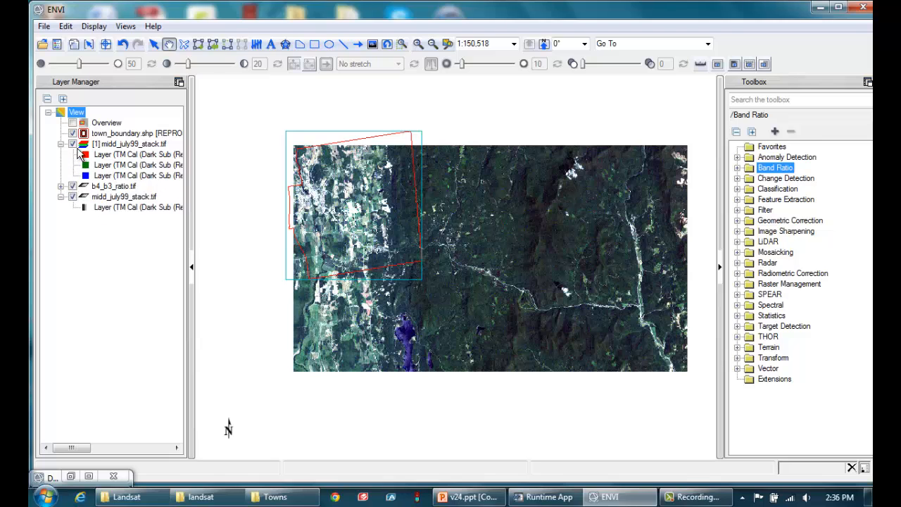
{"action": "left_click", "coordinate": [73, 145]}
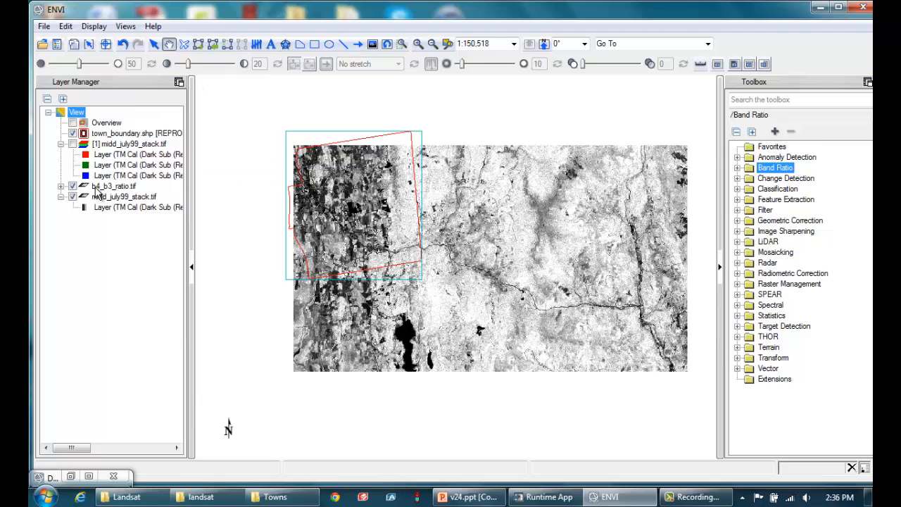
{"action": "left_click", "coordinate": [418, 44]}
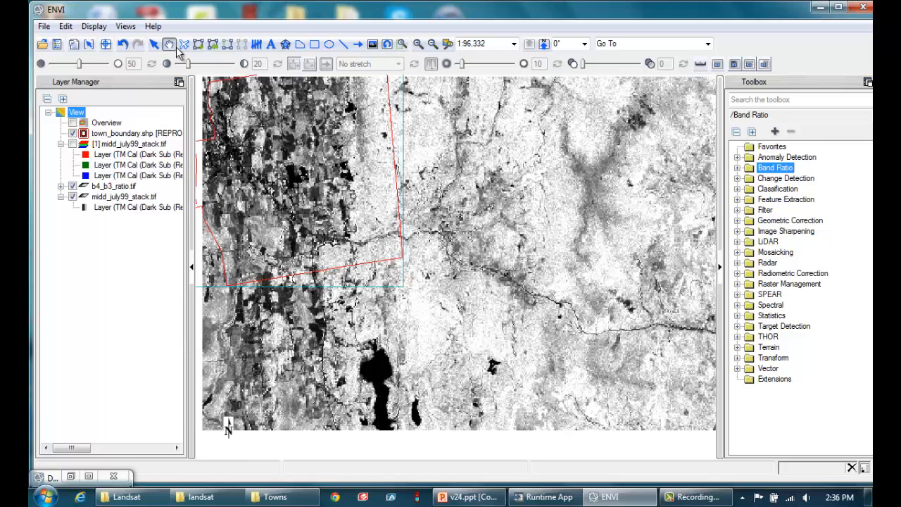
{"action": "left_click", "coordinate": [169, 44]}
{"action": "left_click_drag", "start_coordinate": [302, 125], "coordinate": [413, 221]}
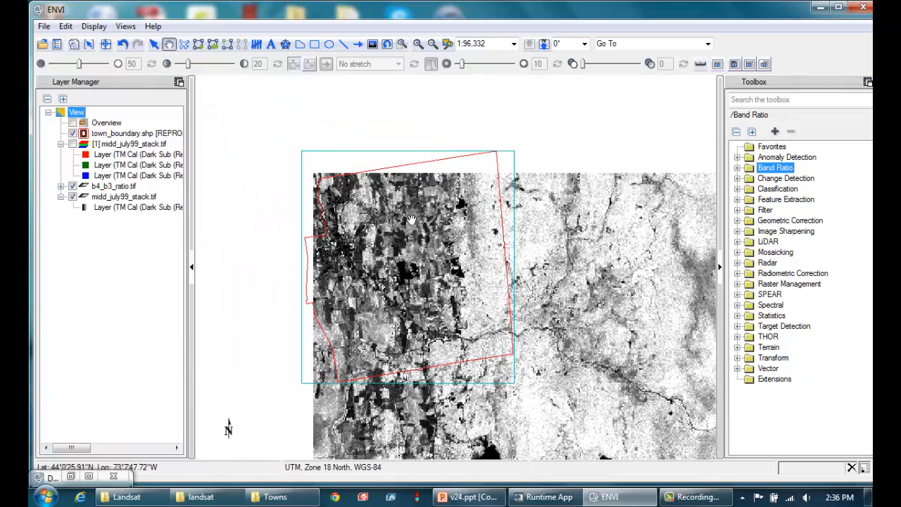
{"action": "left_click", "coordinate": [418, 44]}
{"action": "left_click", "coordinate": [418, 43]}
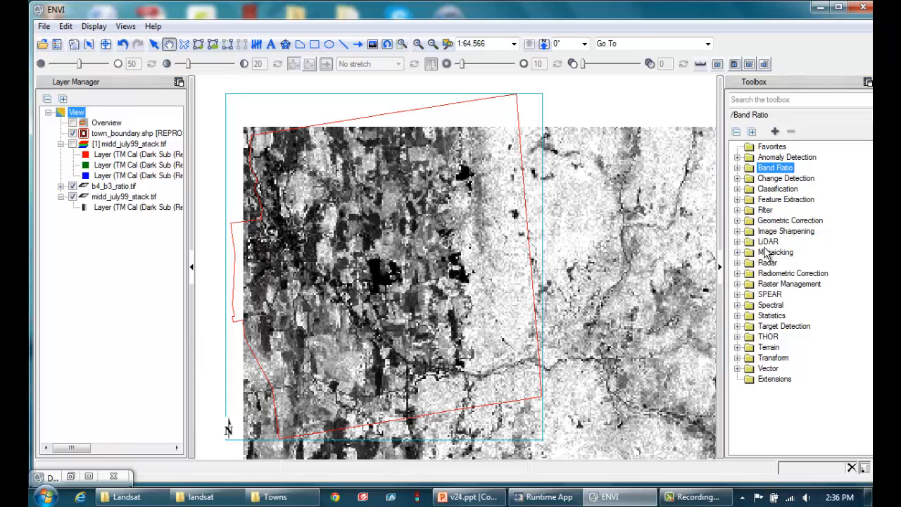
- Start a new mask definition with the Build Mask tool from the raster masking tools
{"action": "left_click", "coordinate": [769, 285]}
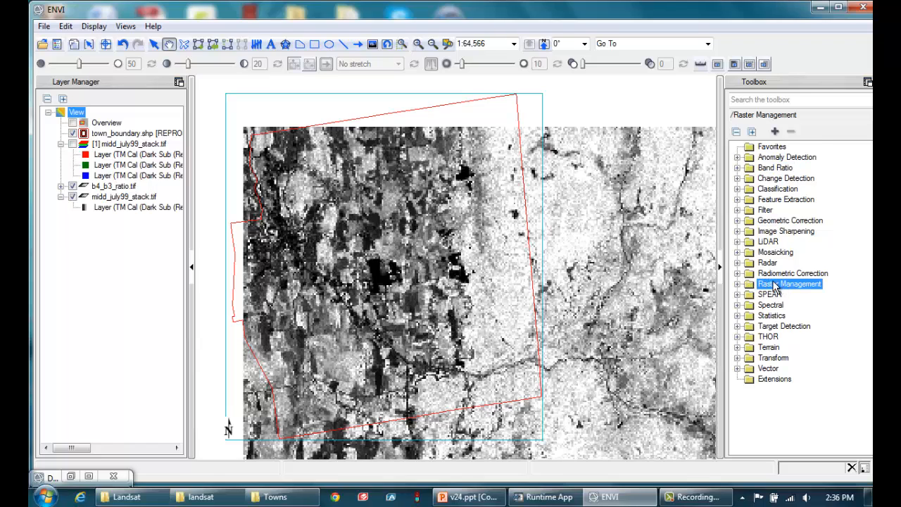
{"action": "left_click", "coordinate": [738, 283]}
{"action": "left_click", "coordinate": [792, 348]}
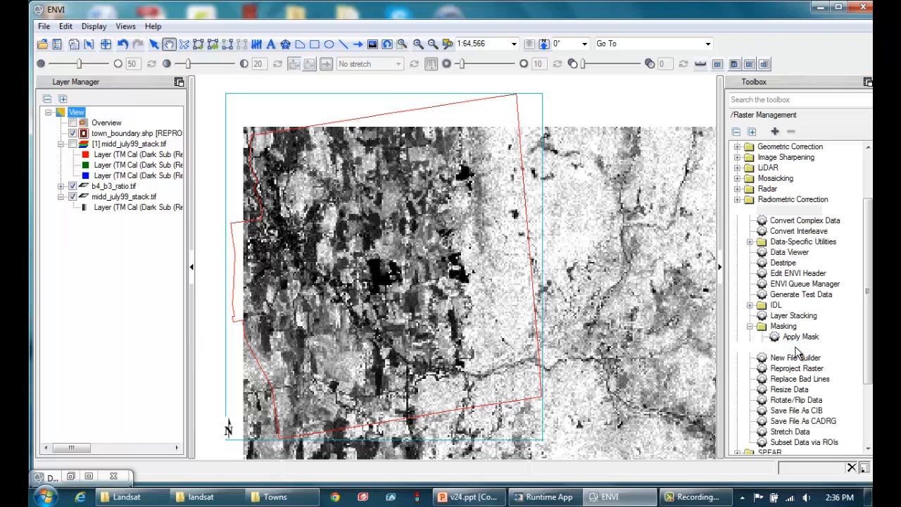
{"action": "double_click", "coordinate": [789, 349]}
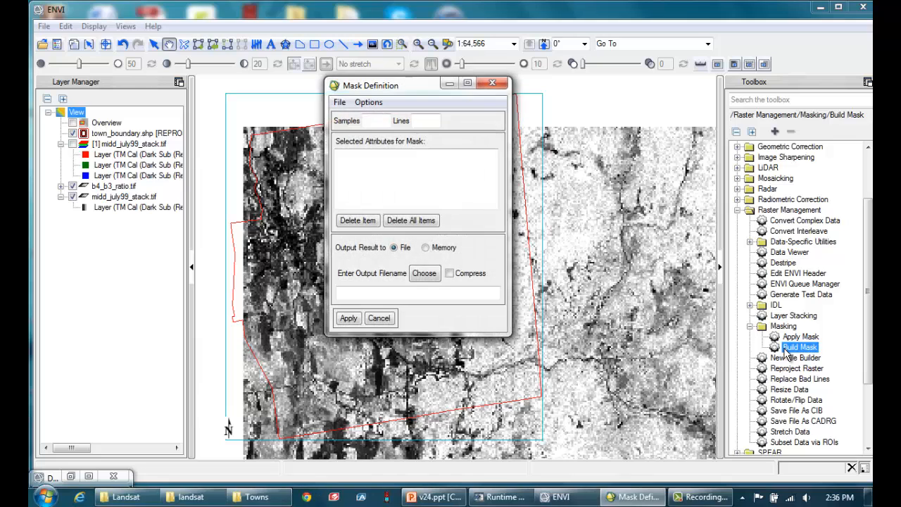
{"action": "left_click_drag", "start_coordinate": [426, 97], "coordinate": [520, 126]}
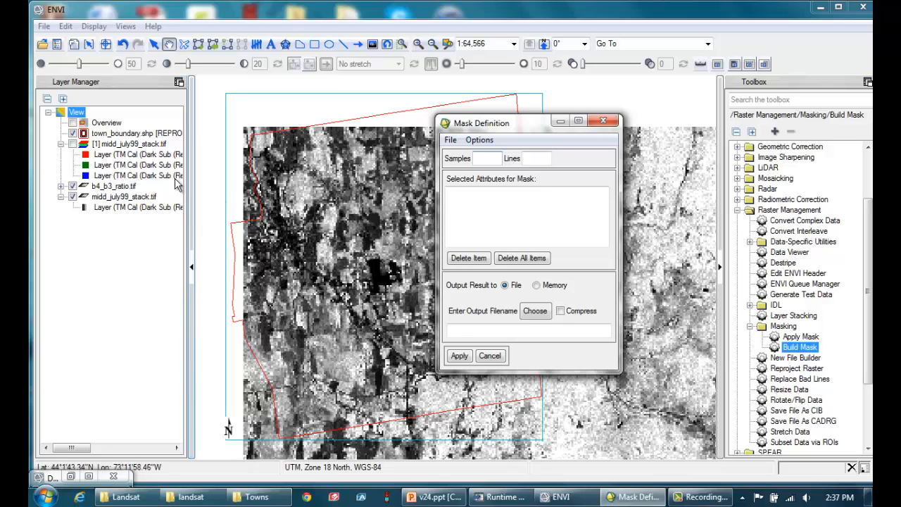
- Check the raster metadata of midd_july99_stack.tif for its number of samples and lines
{"action": "left_click", "coordinate": [129, 144]}
{"action": "right_click", "coordinate": [129, 144]}
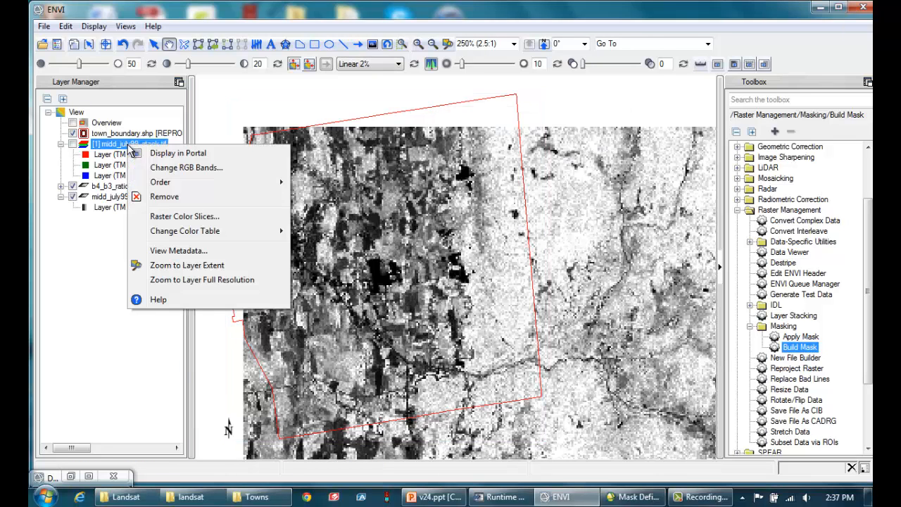
{"action": "left_click", "coordinate": [203, 251]}
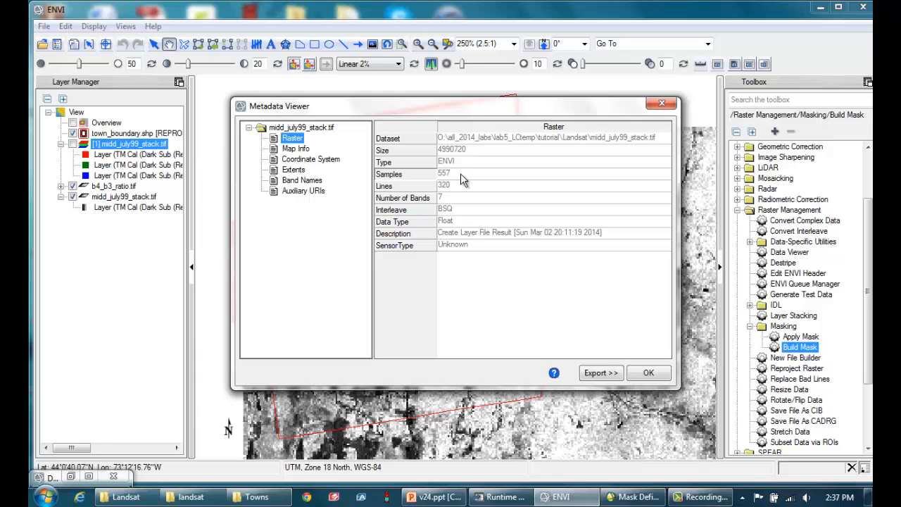
{"action": "left_click", "coordinate": [646, 379]}
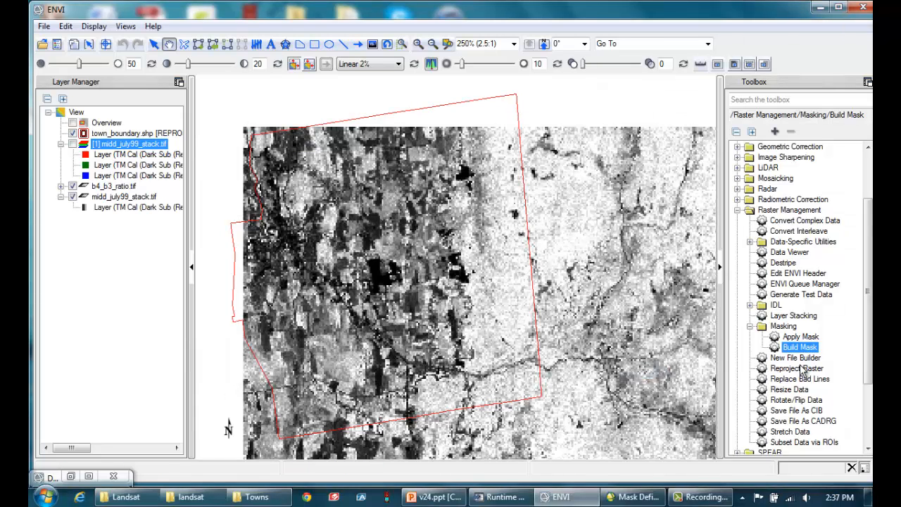
- Set the mask dimensions to 557 samples and 320 lines
{"action": "left_click", "coordinate": [635, 498]}
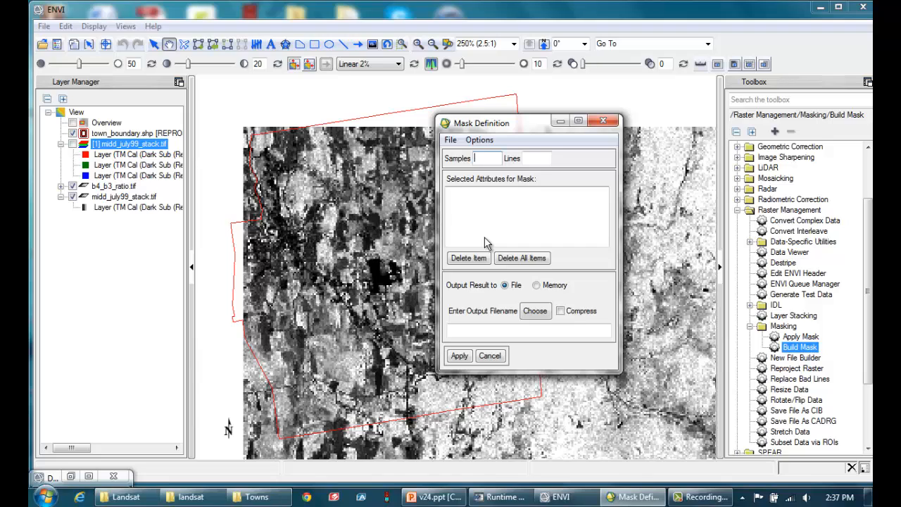
{"action": "type", "text": "557"}
{"action": "left_click", "coordinate": [537, 157]}
{"action": "type", "text": "32"}
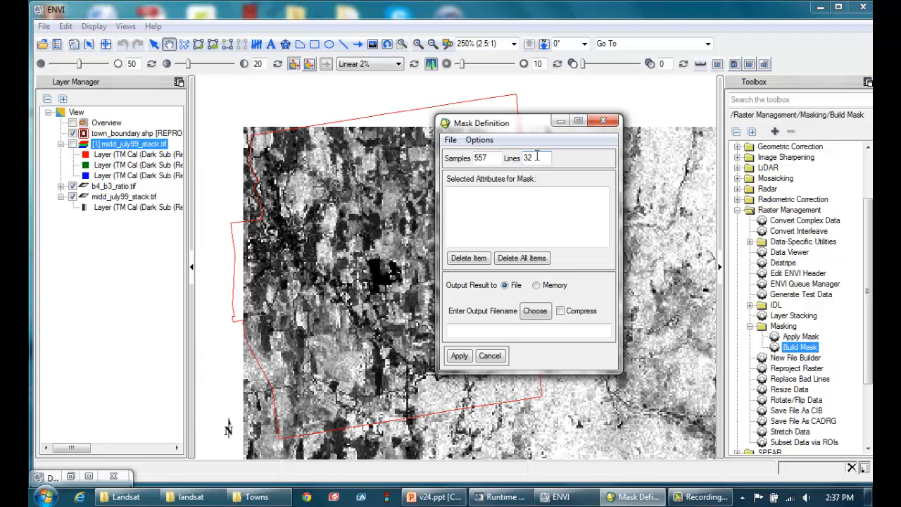
{"action": "type", "text": "0"}
- Import the town_boundary.shp vector as the mask attribute, with b4_b3_ratio.tif as its associated data file
{"action": "left_click", "coordinate": [488, 143]}
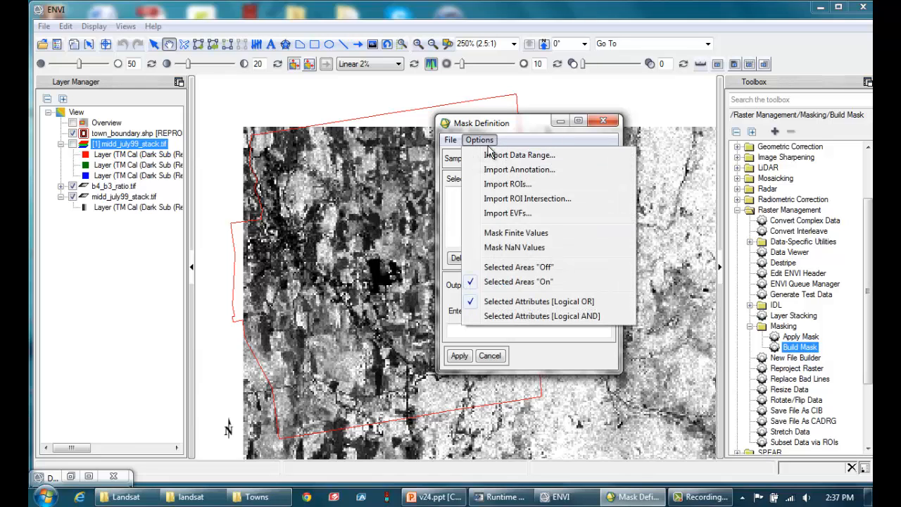
{"action": "left_click", "coordinate": [498, 220]}
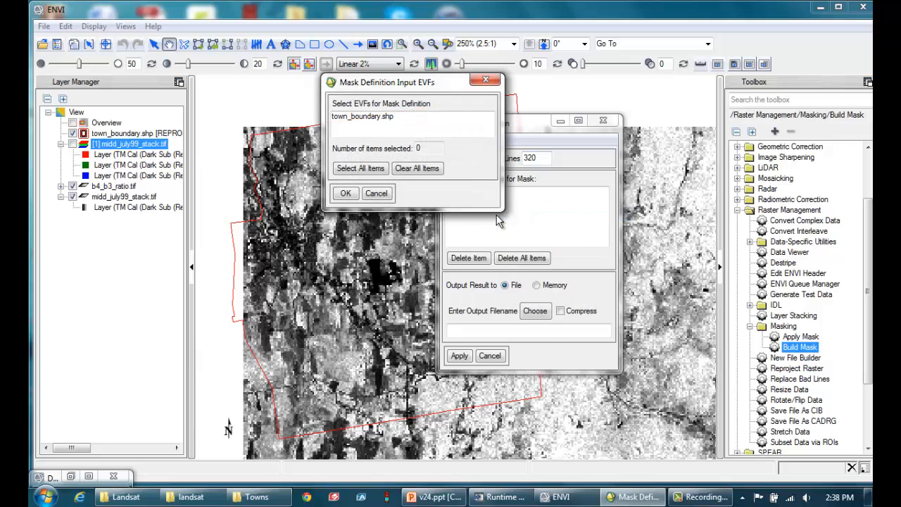
{"action": "left_click", "coordinate": [370, 119]}
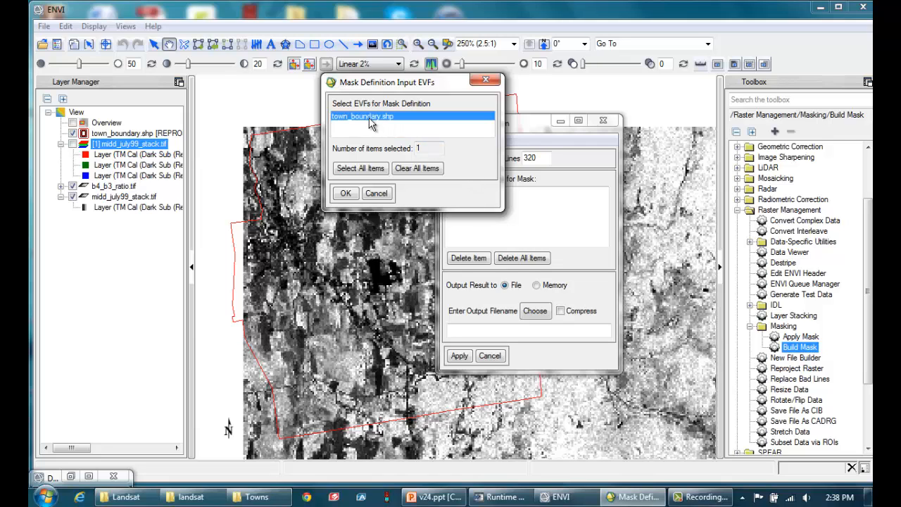
{"action": "left_click", "coordinate": [346, 193]}
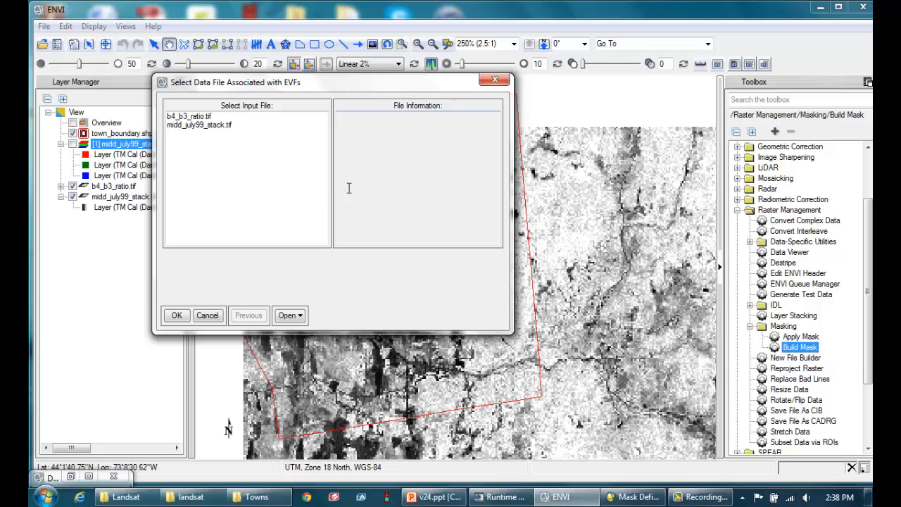
{"action": "left_click", "coordinate": [194, 116]}
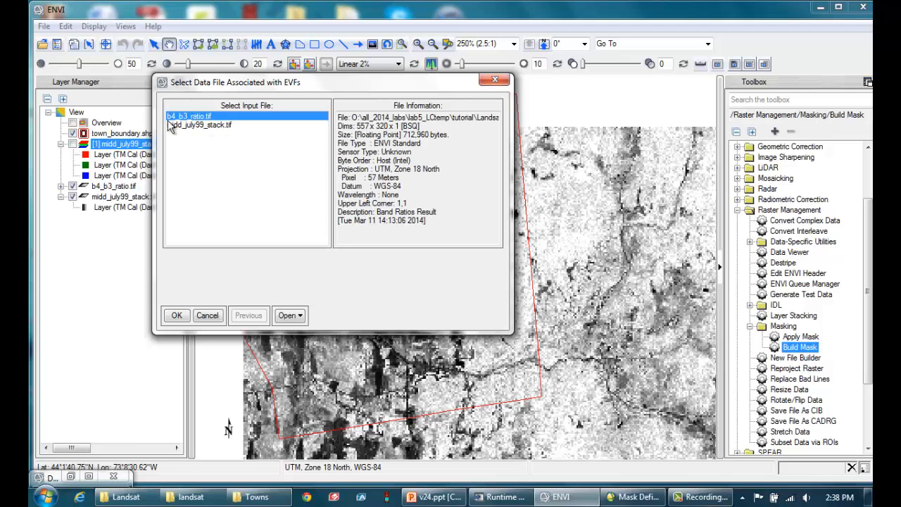
{"action": "left_click", "coordinate": [177, 317]}
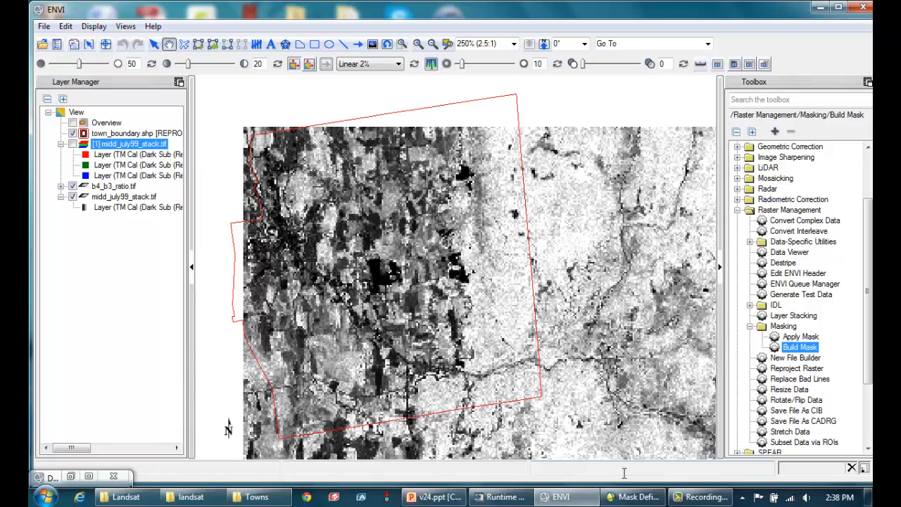
- Build the mask with midd_mask.tif in the output folder as its output file, and close the mask definition
{"action": "mouse_move", "coordinate": [640, 499]}
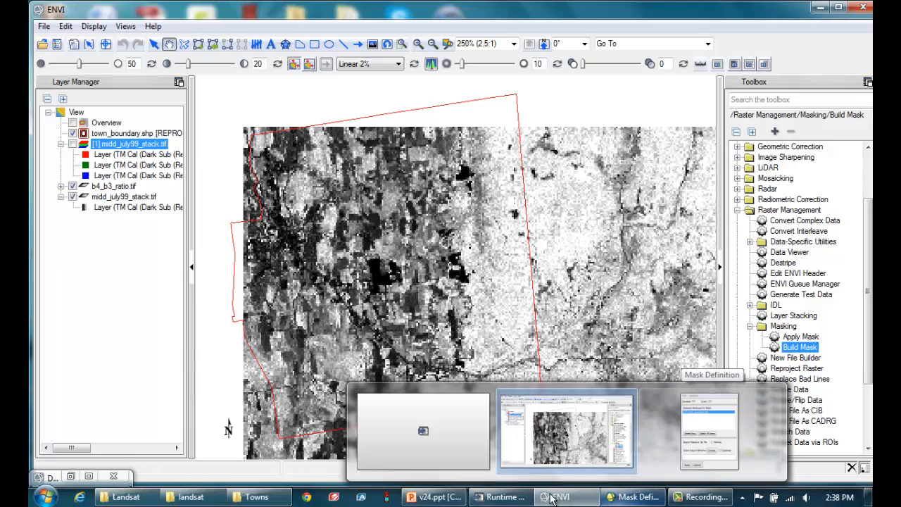
{"action": "left_click", "coordinate": [637, 498]}
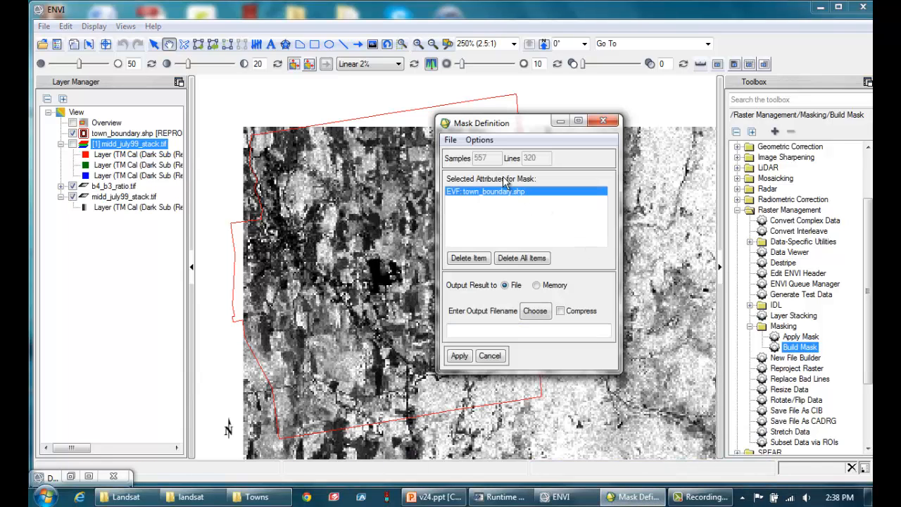
{"action": "left_click", "coordinate": [535, 315]}
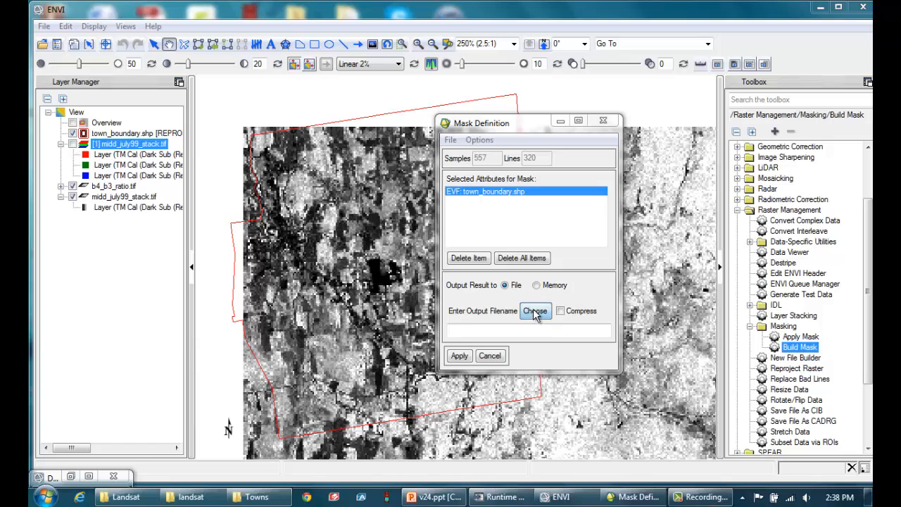
{"action": "left_click_drag", "start_coordinate": [125, 139], "coordinate": [125, 167]}
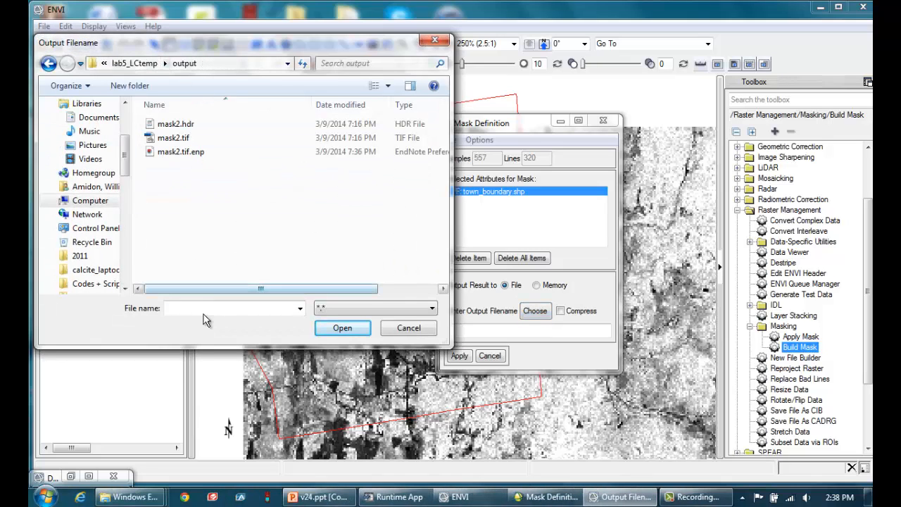
{"action": "left_click", "coordinate": [201, 309]}
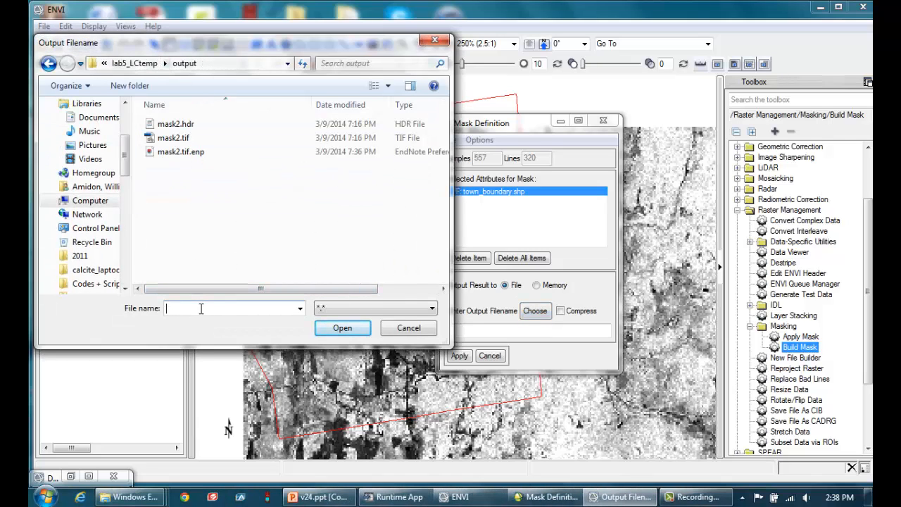
{"action": "type", "text": "m"}
{"action": "key", "text": "BackSpace"}
{"action": "type", "text": "midd_mask.ti"}
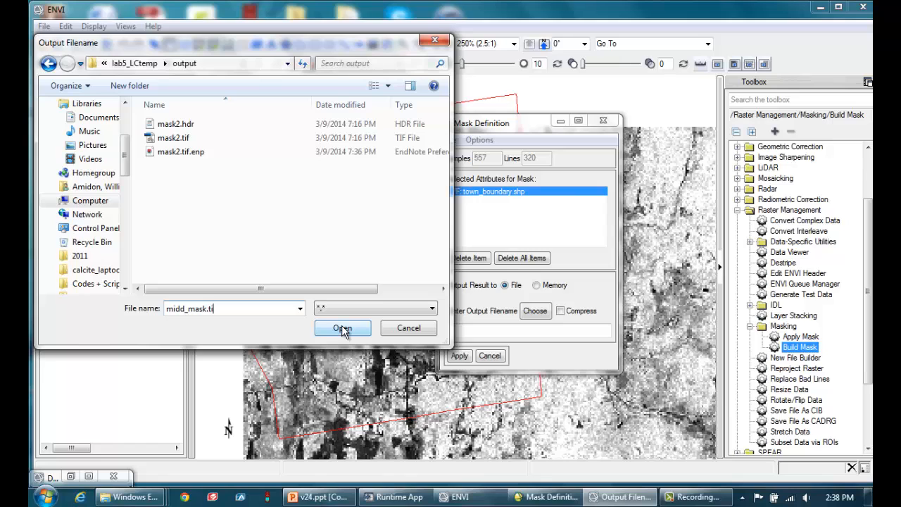
{"action": "type", "text": "f"}
{"action": "left_click", "coordinate": [343, 329]}
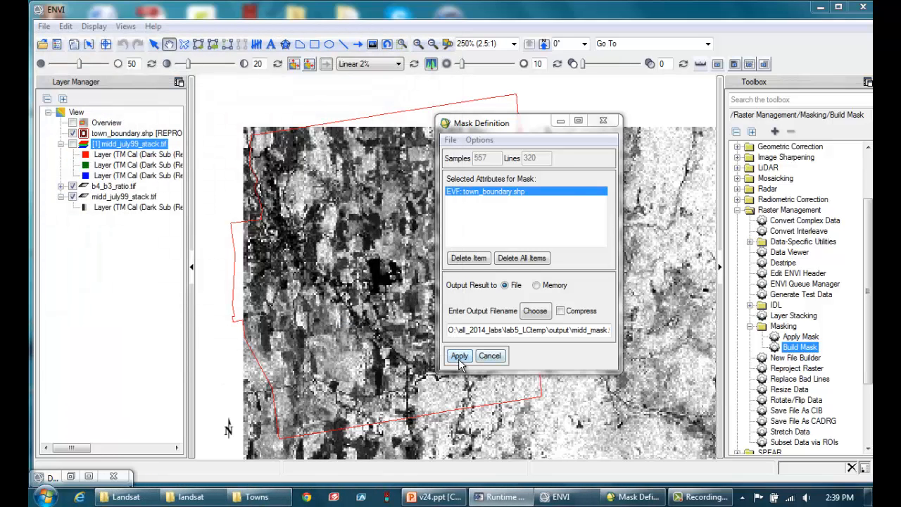
{"action": "left_click", "coordinate": [459, 356]}
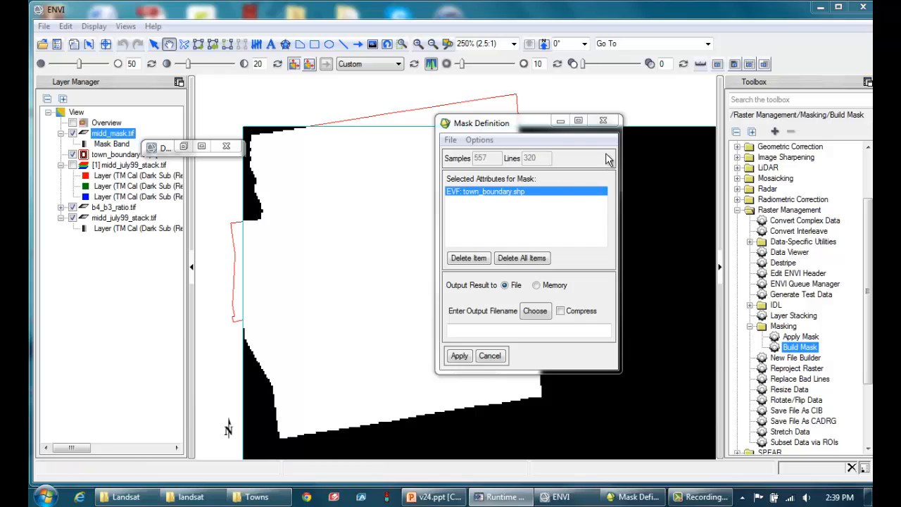
{"action": "left_click", "coordinate": [603, 121]}
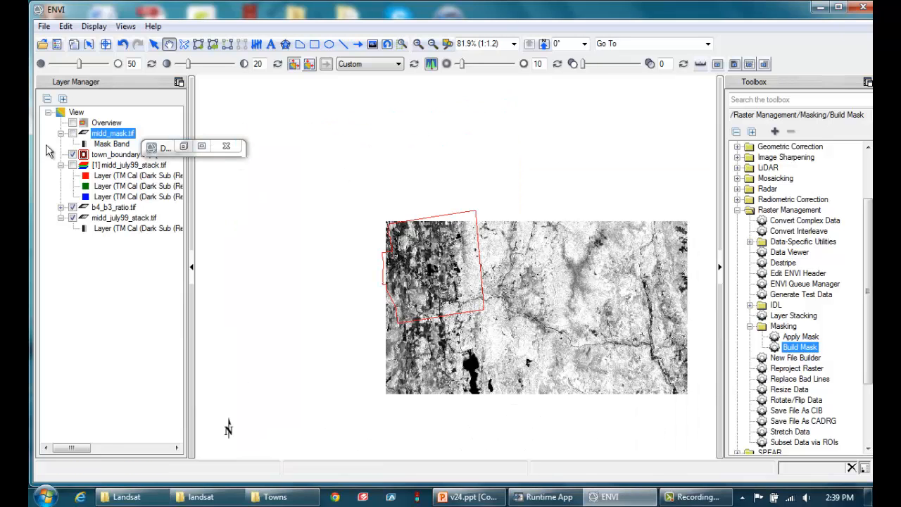
- Toggle the midd_mask.tif layer on and off to compare the mask with the band ratio image beneath
{"action": "left_click", "coordinate": [72, 133]}
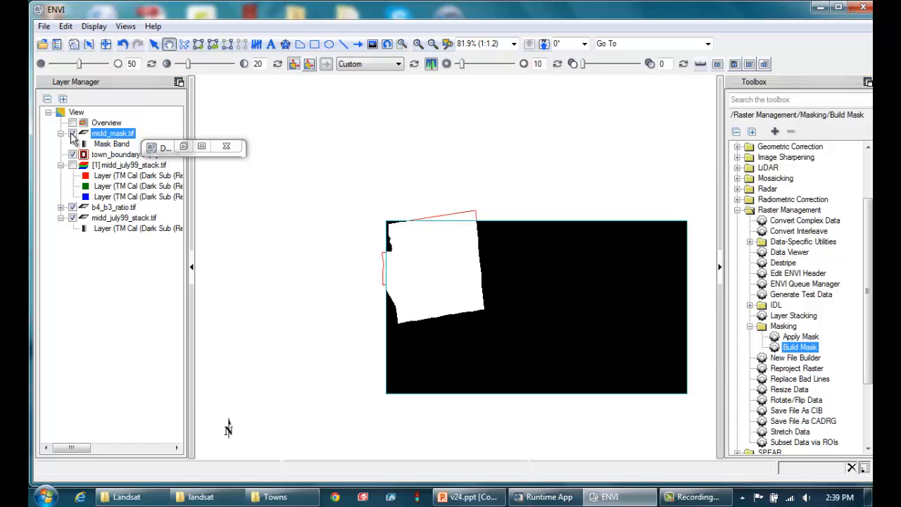
{"action": "left_click", "coordinate": [73, 133]}
{"action": "left_click", "coordinate": [73, 133]}
{"action": "left_click", "coordinate": [72, 133]}
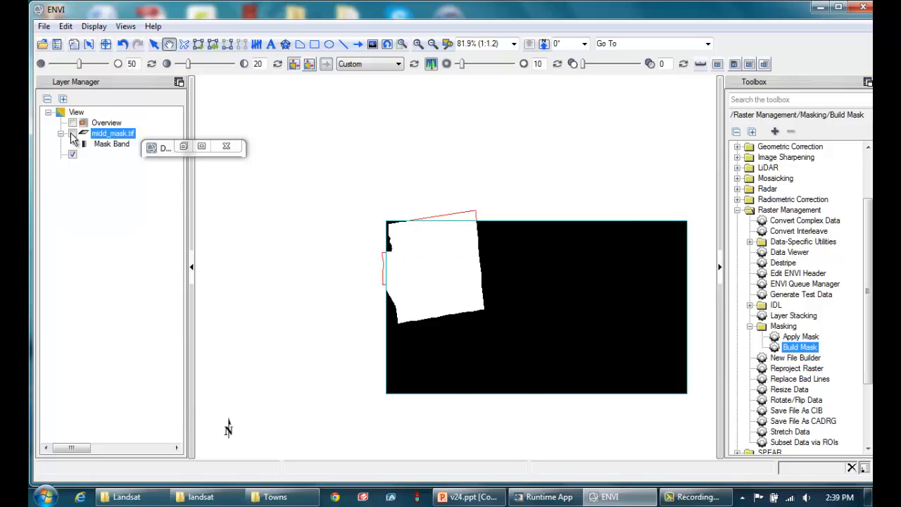
{"action": "left_click", "coordinate": [73, 133]}
{"action": "left_click", "coordinate": [73, 133]}
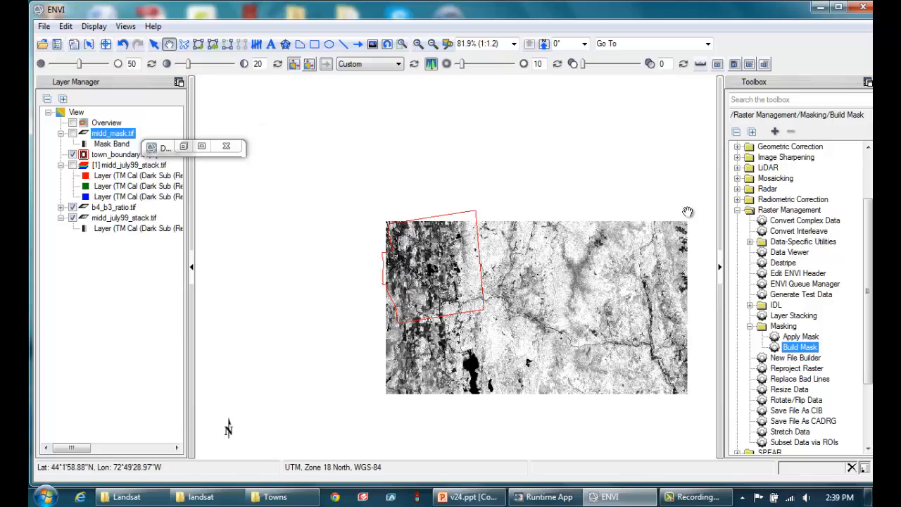
- Open the Band Math tool from the Band Ratio tools and move its window off the town area of the image
{"action": "left_click", "coordinate": [800, 338]}
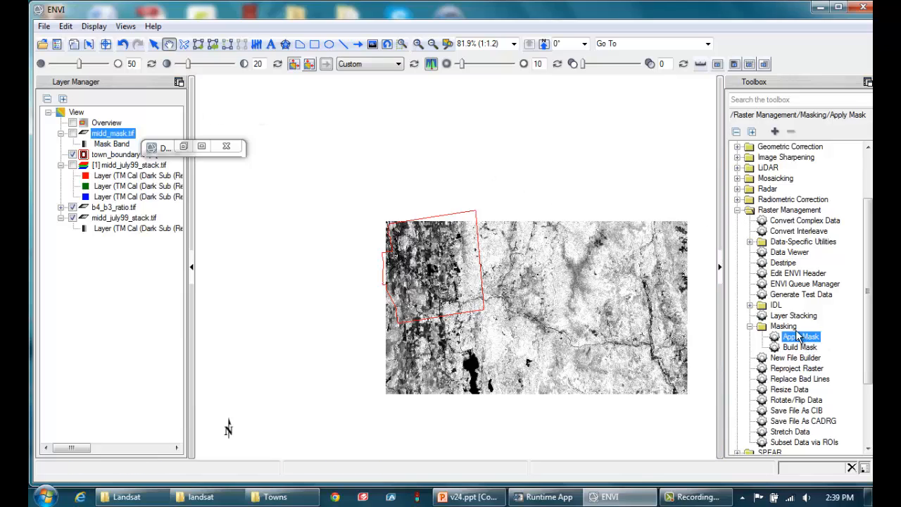
{"action": "left_click", "coordinate": [751, 326]}
{"action": "left_click", "coordinate": [738, 210]}
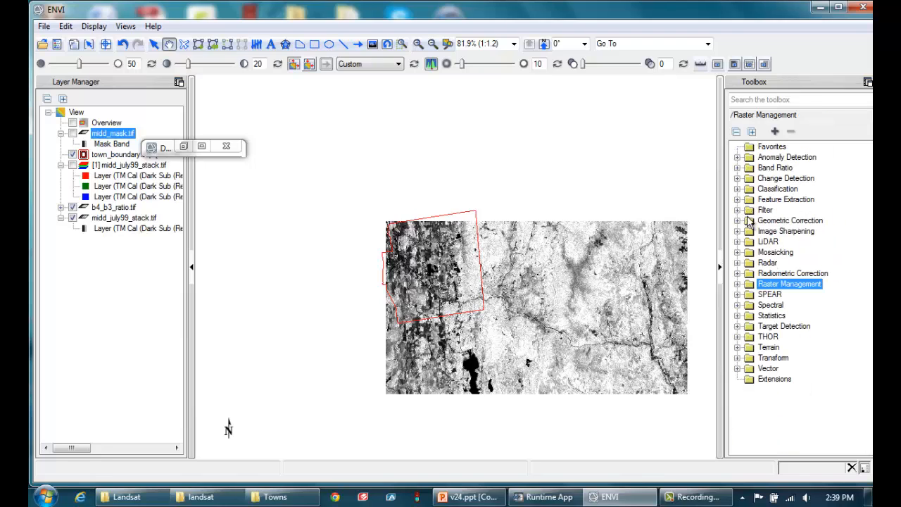
{"action": "left_click", "coordinate": [738, 168]}
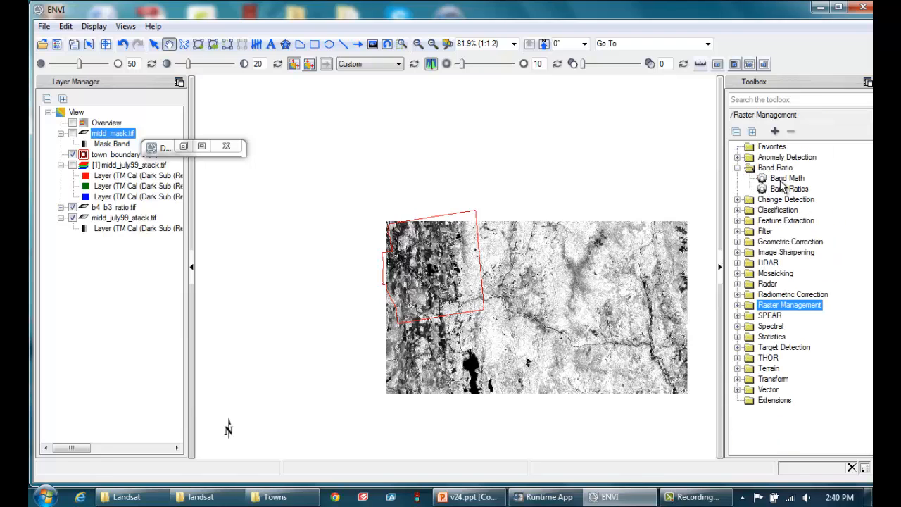
{"action": "double_click", "coordinate": [781, 180]}
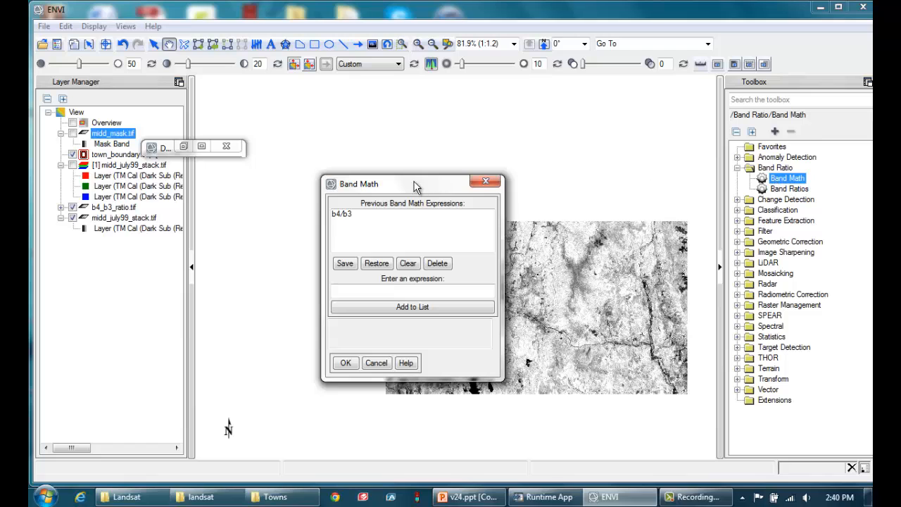
{"action": "left_click_drag", "start_coordinate": [415, 181], "coordinate": [660, 210]}
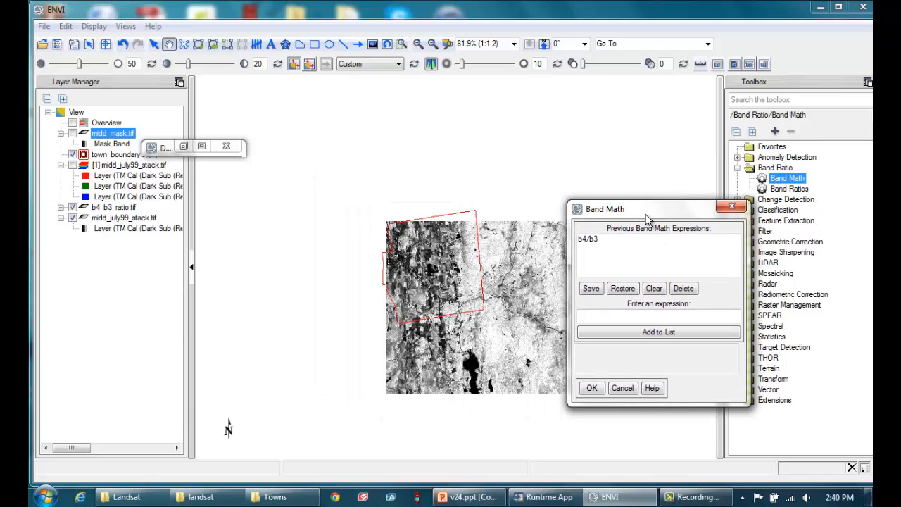
- Add the band math expression b1*b2 to the expression list and proceed with it to the variable-to-band pairing
{"action": "left_click", "coordinate": [635, 316]}
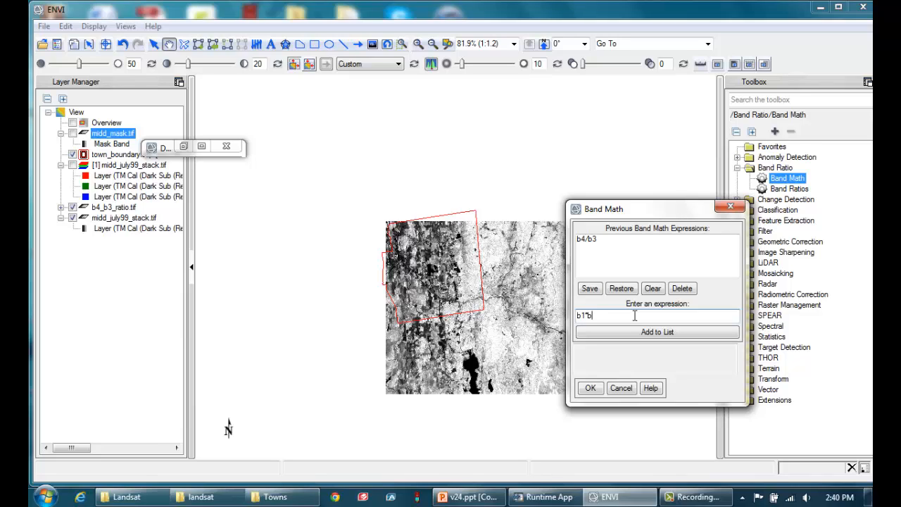
{"action": "left_click", "coordinate": [614, 314]}
{"action": "left_click", "coordinate": [617, 334]}
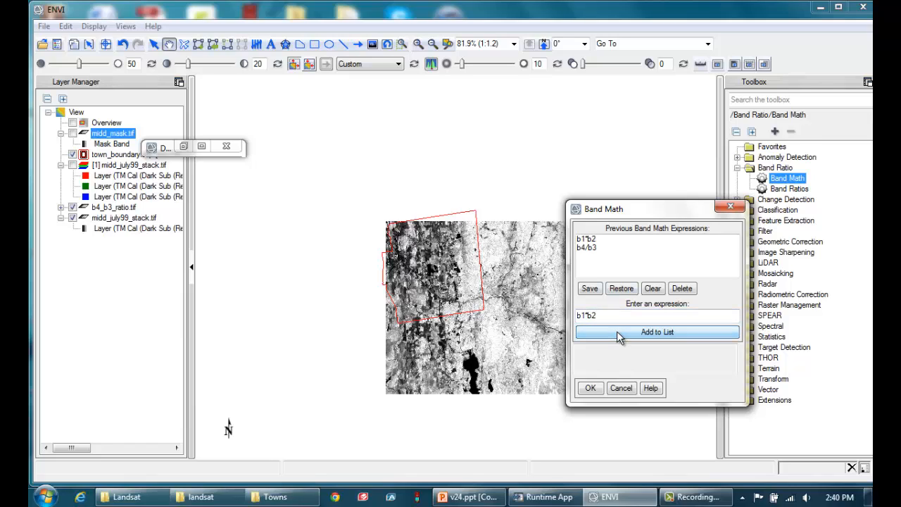
{"action": "left_click", "coordinate": [586, 241]}
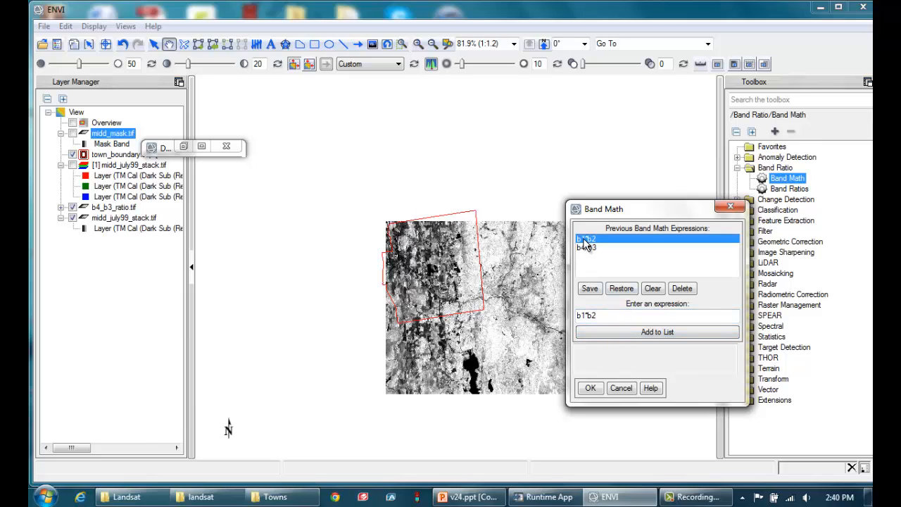
{"action": "left_click", "coordinate": [593, 387]}
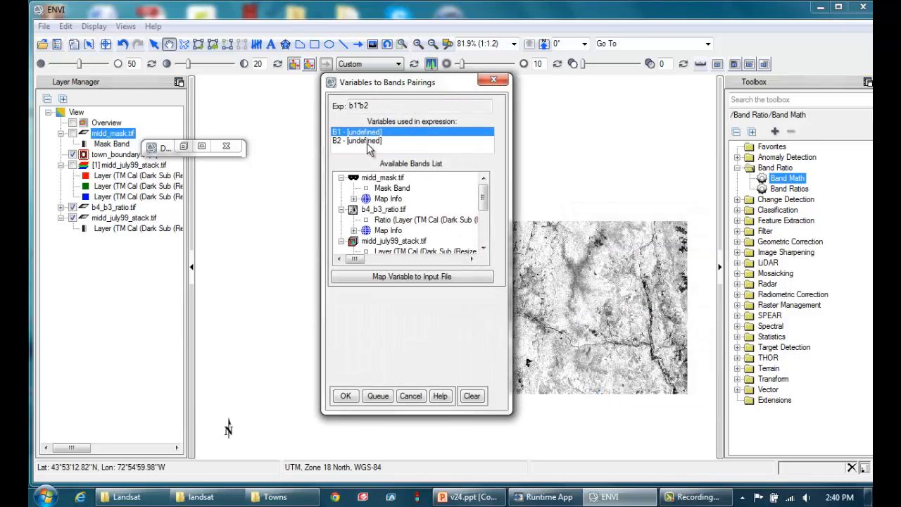
- Pair variable B1 with the Mask Band of midd_mask.tif and B2 with the ratio band of b4_b3_ratio.tif
{"action": "left_click", "coordinate": [388, 189]}
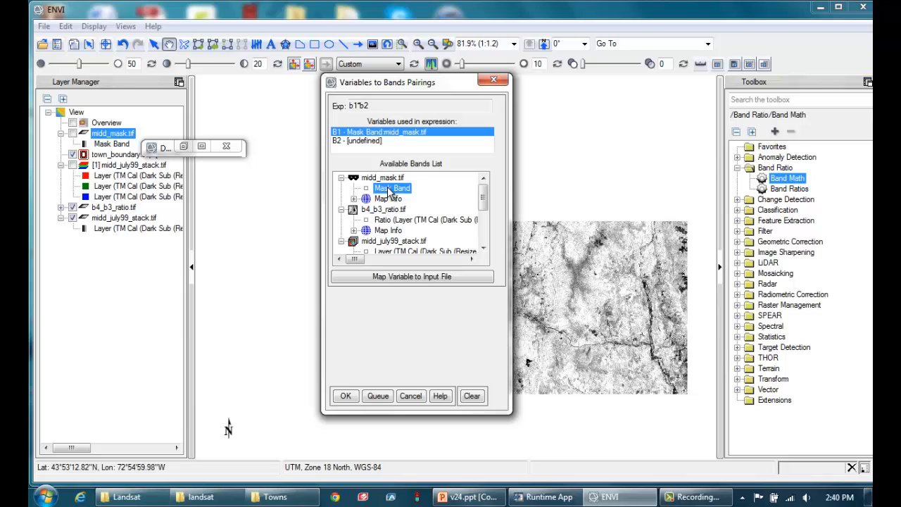
{"action": "left_click", "coordinate": [360, 141]}
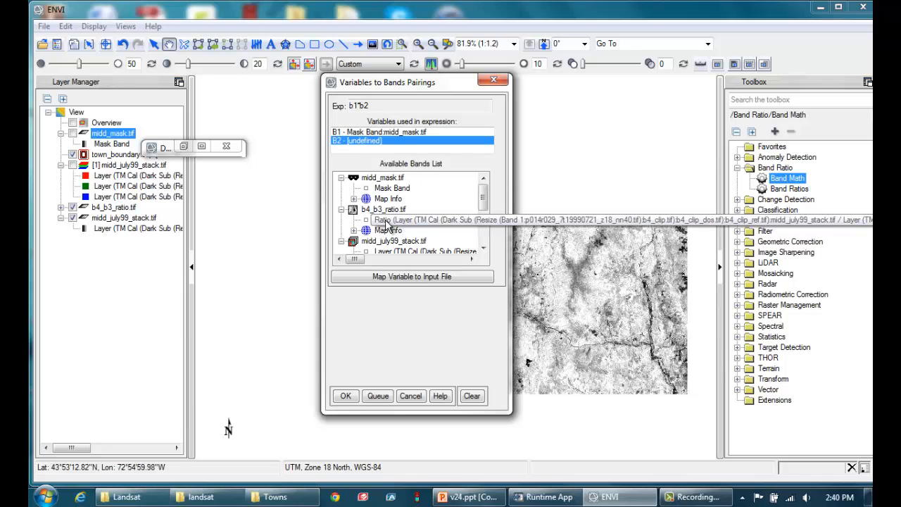
{"action": "left_click", "coordinate": [386, 223]}
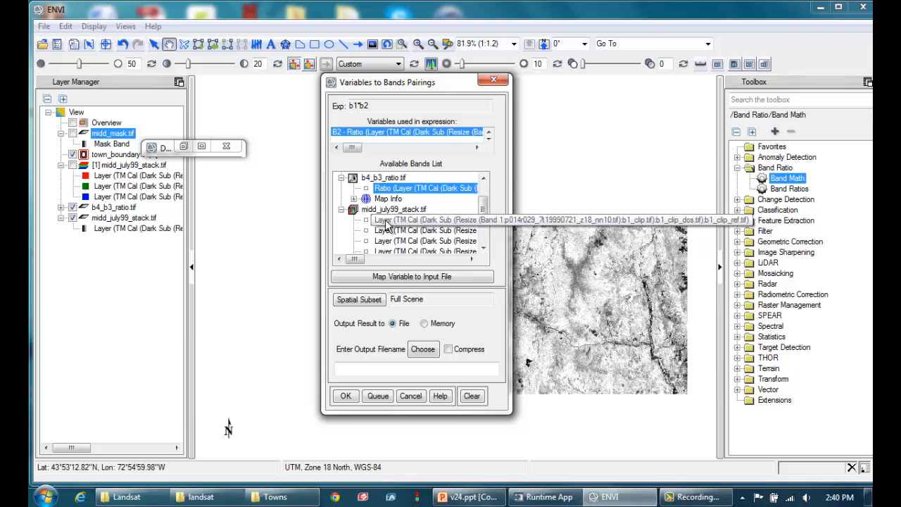
- Set the result file to b4_b3_masked.tif in the output folder and run the band math
{"action": "left_click", "coordinate": [424, 349]}
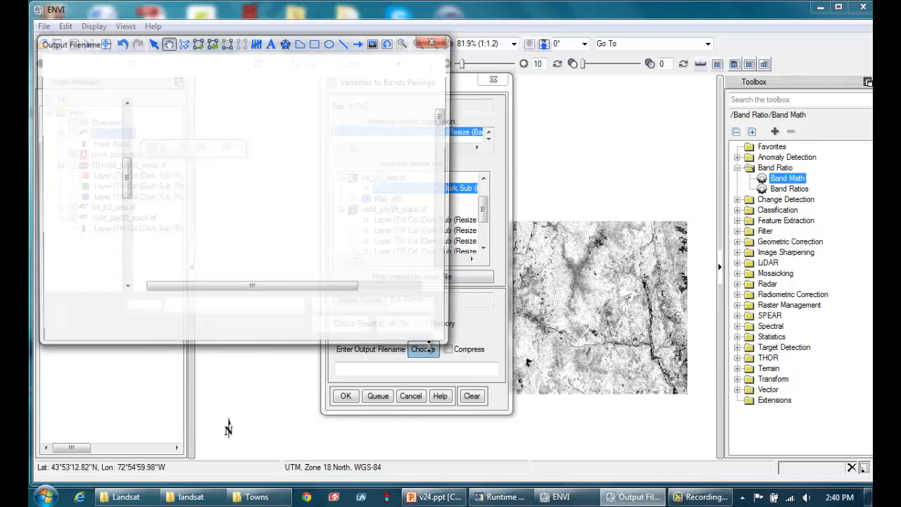
{"action": "left_click_drag", "start_coordinate": [126, 133], "coordinate": [126, 151]}
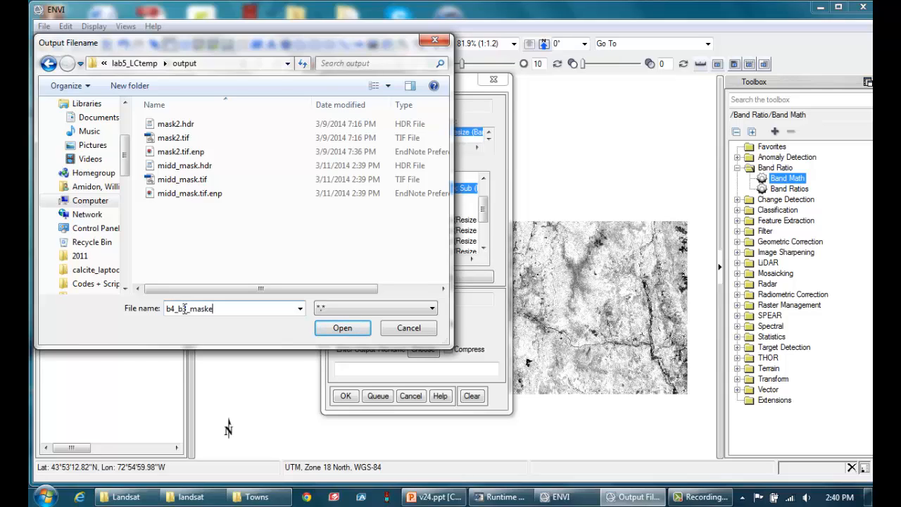
{"action": "left_click", "coordinate": [357, 330]}
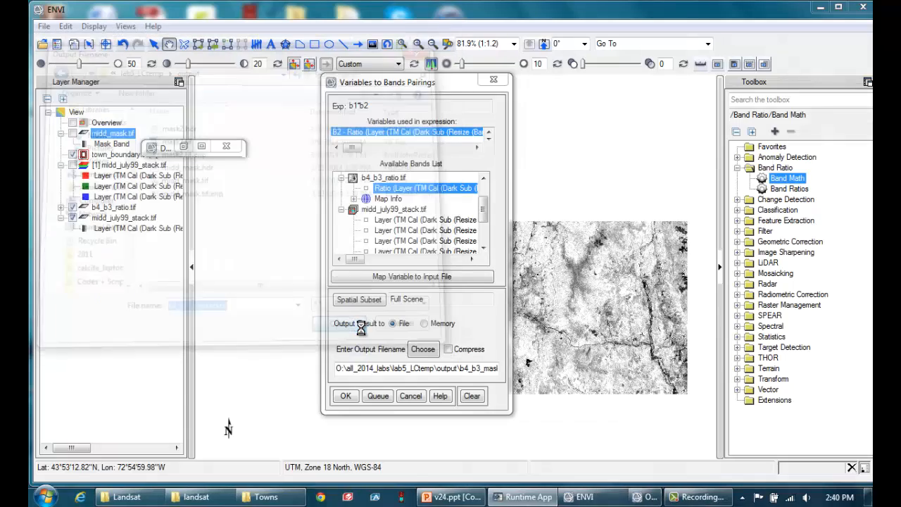
{"action": "left_click", "coordinate": [346, 397]}
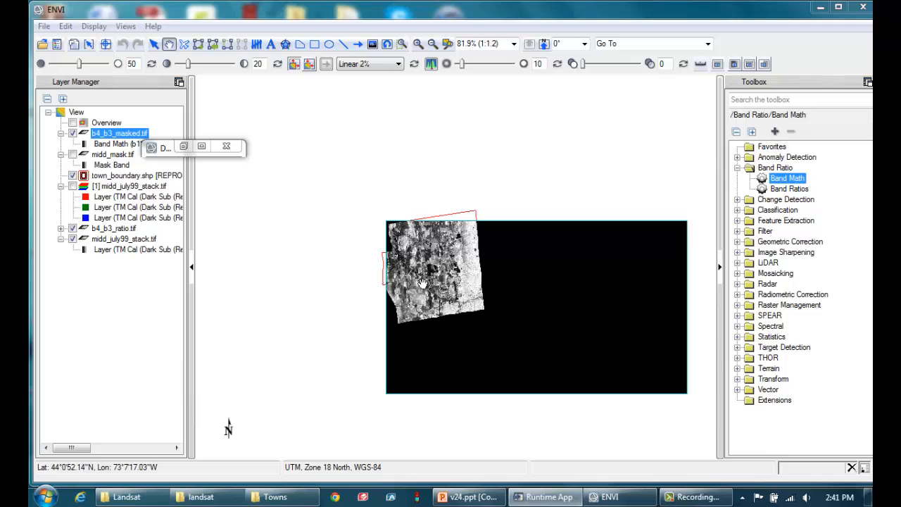
- Zoom in on the masked band ratio image to inspect the area inside the town boundary
{"action": "left_click", "coordinate": [419, 44]}
{"action": "left_click", "coordinate": [419, 45]}
{"action": "left_click", "coordinate": [419, 44]}
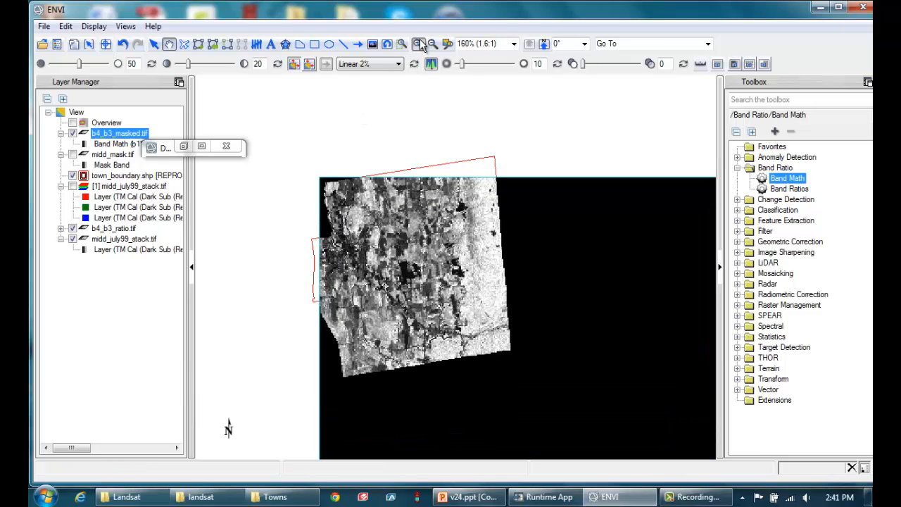
{"action": "left_click", "coordinate": [419, 44]}
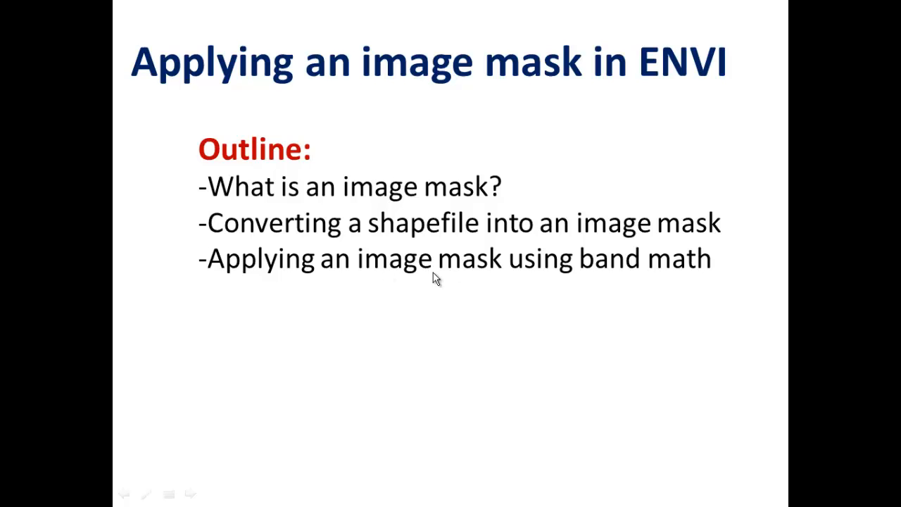
{"action": "key", "text": "Left"}
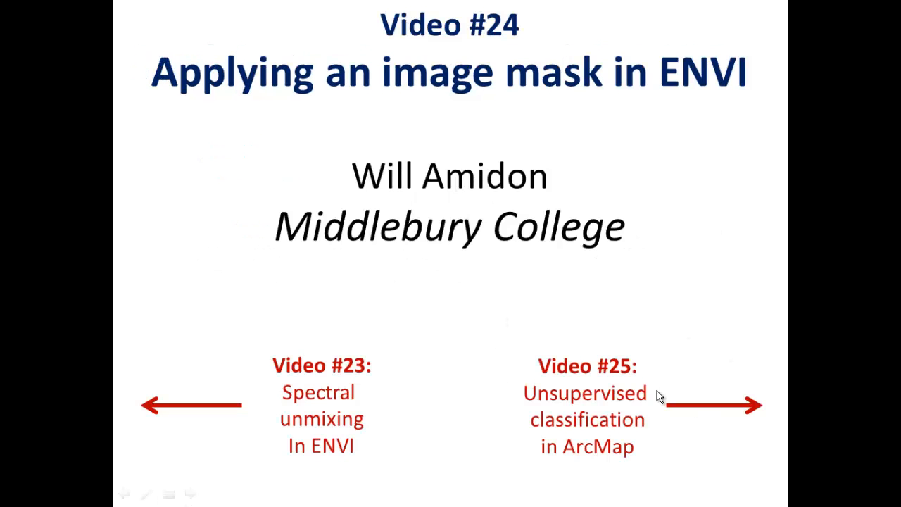
{"action": "left_click", "coordinate": [569, 373]}
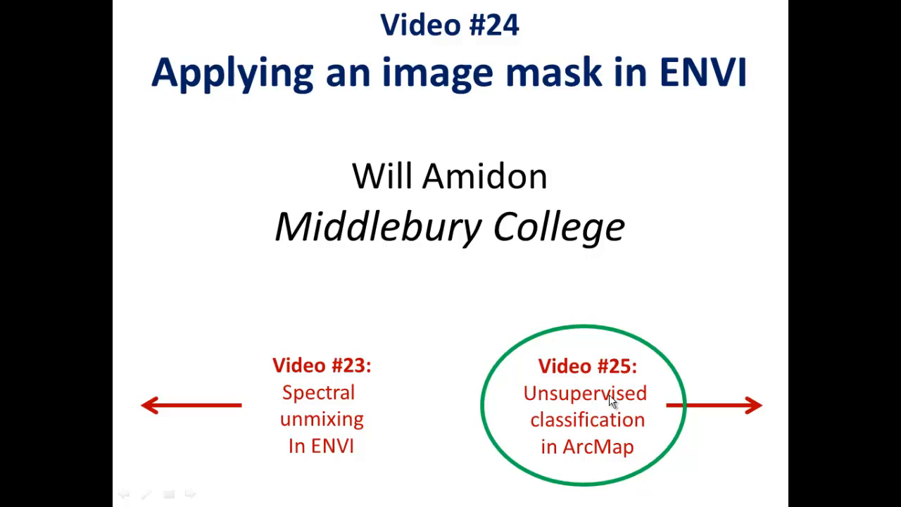